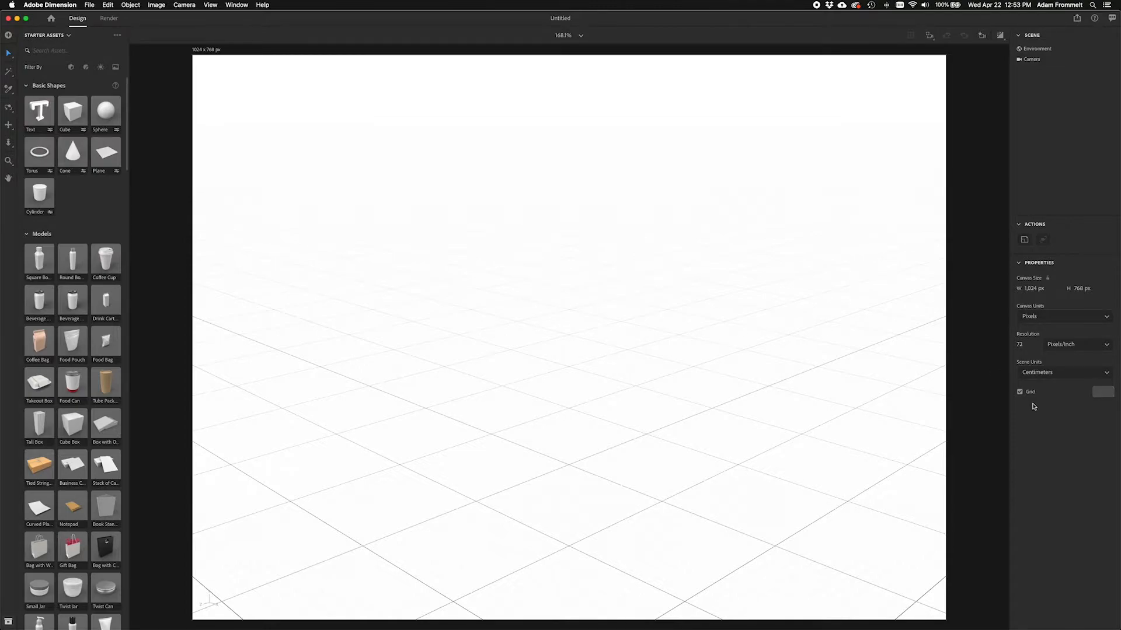
Set the canvas resolution to 300 pixels/inch and the canvas units to inches
left_click(1029, 345)
type("300")
left_click(1067, 358)
left_click(1052, 315)
left_click(1031, 345)
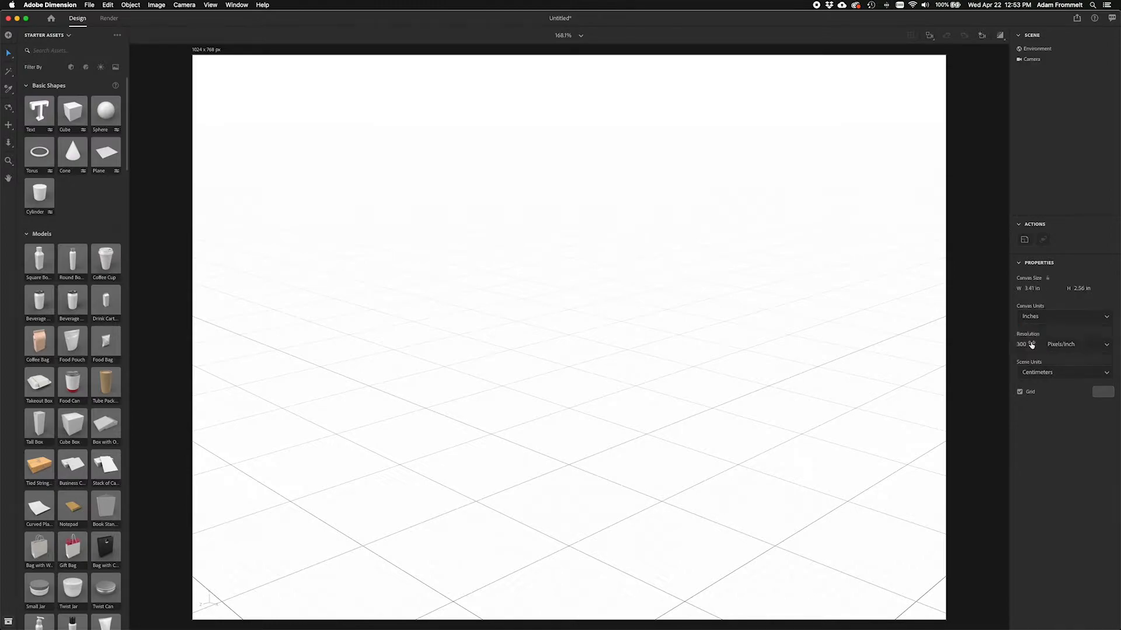
Set the canvas size to 10 in wide by 8 in high and the scene units to inches
left_click(1028, 289)
type("10")
left_click(1081, 289)
type("8")
key("Return")
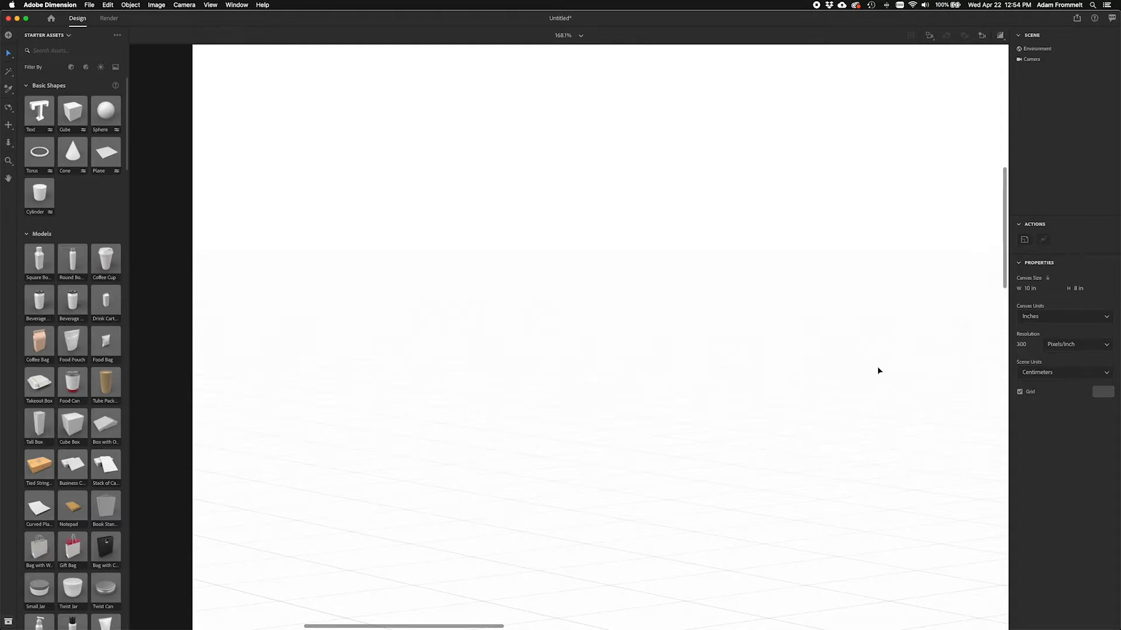
key("super+0")
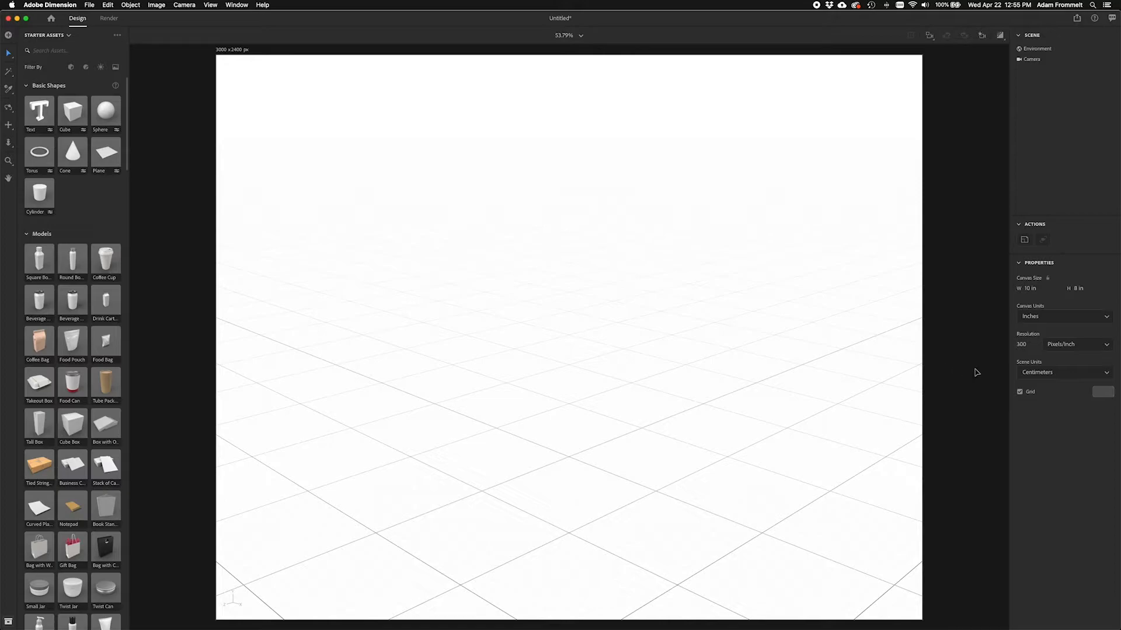
left_click(1027, 373)
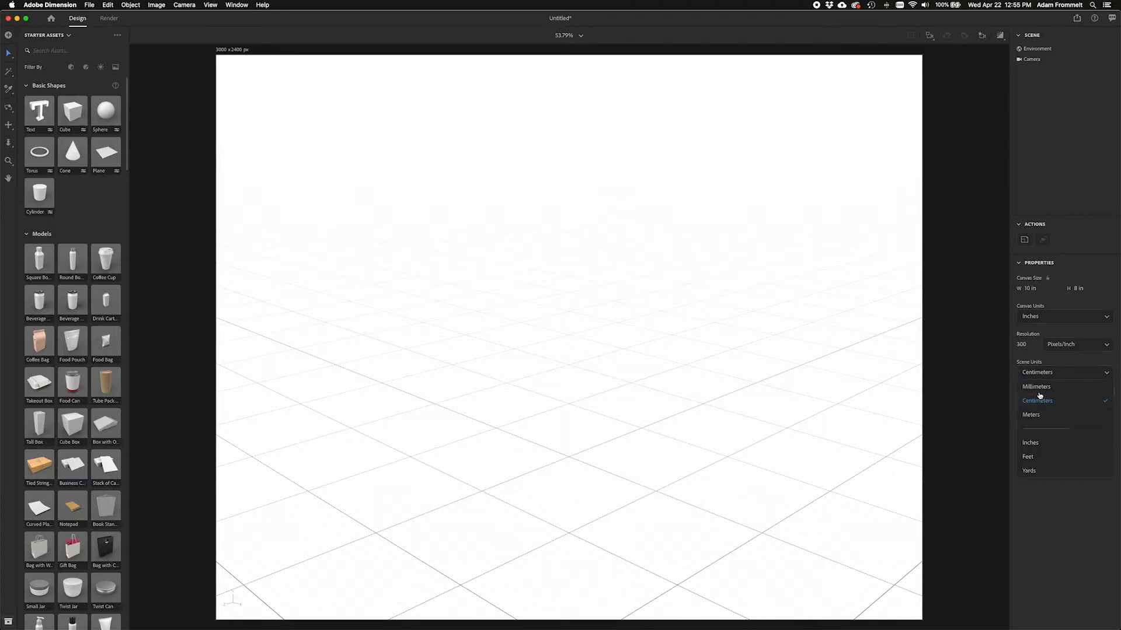
left_click(1037, 447)
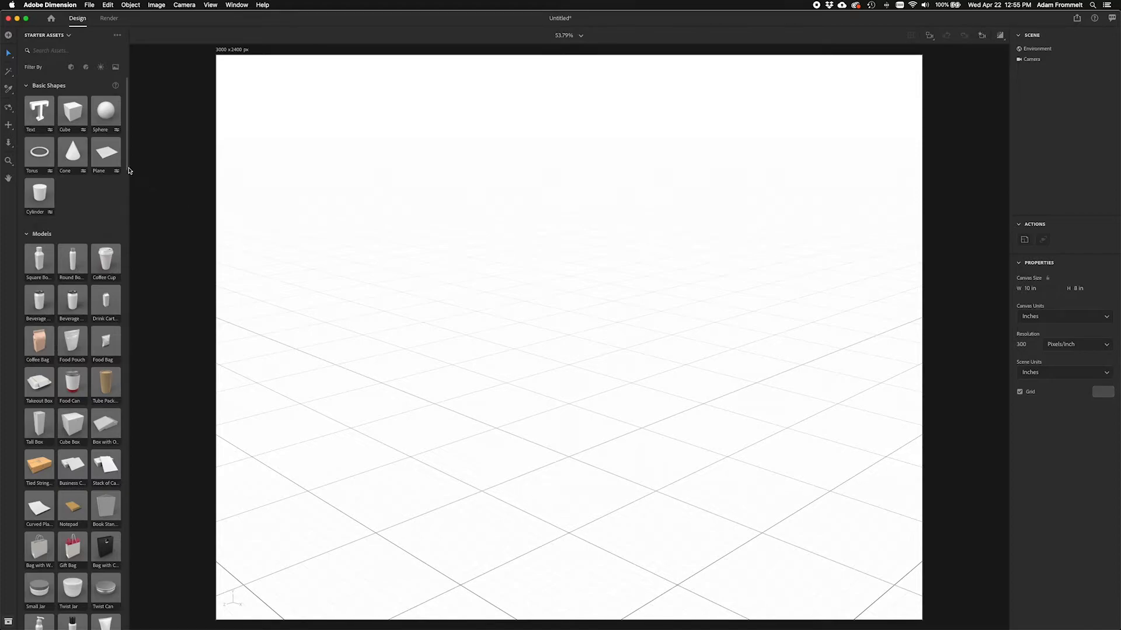
Add a plane to the scene and scale it up uniformly to a factor of about 5.5
left_click(105, 156)
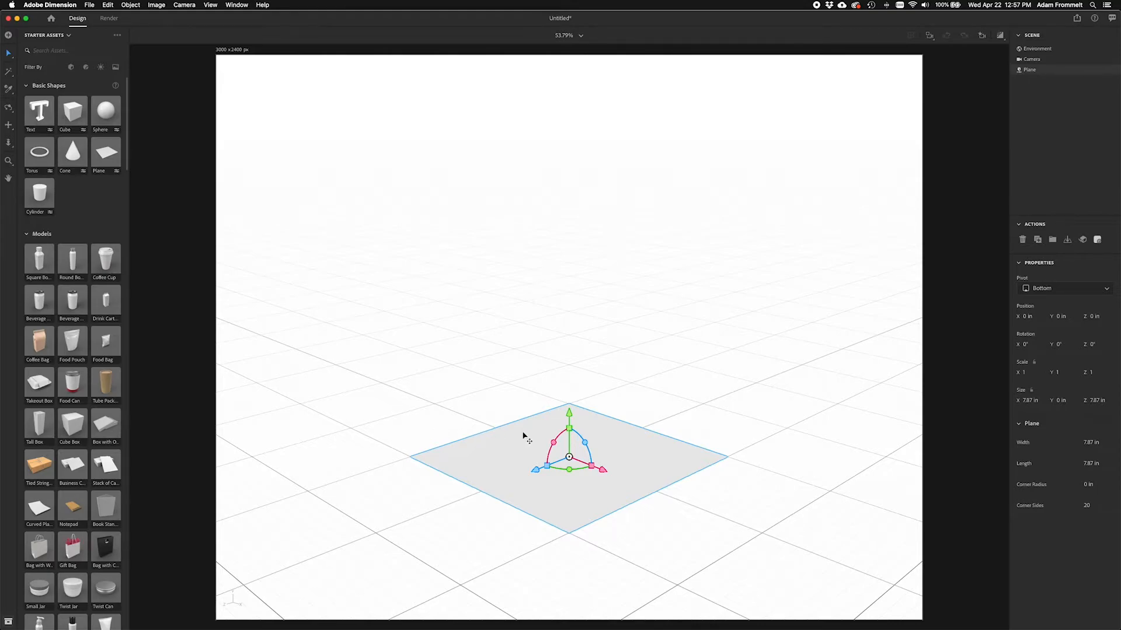
key("s")
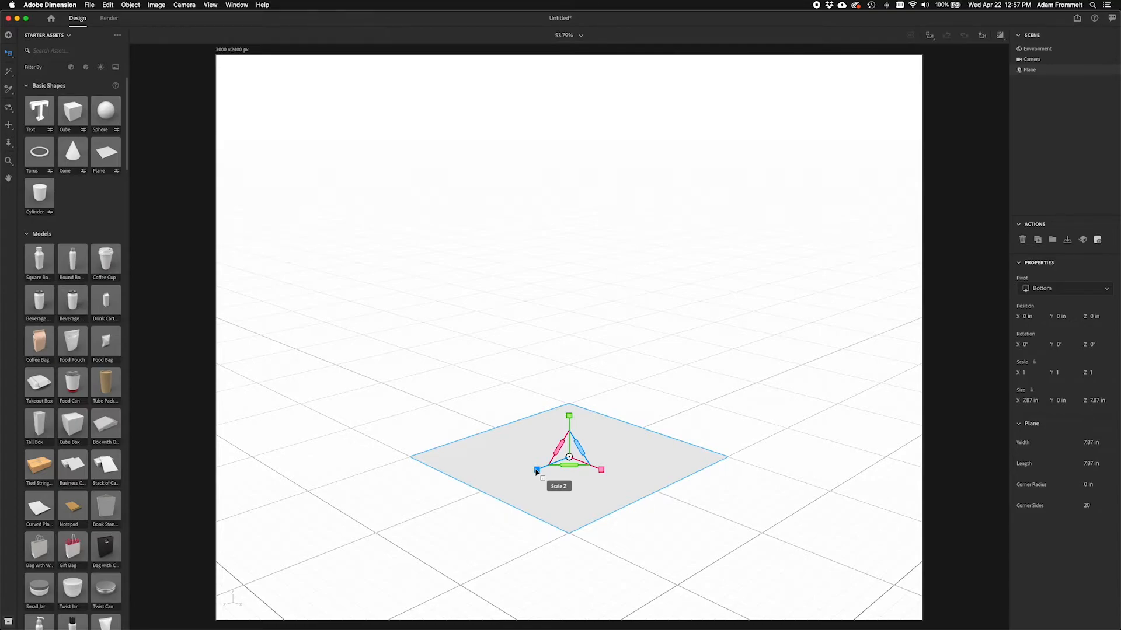
left_click_drag(537, 470, 352, 542)
scroll(606, 523, "down", 5)
scroll(605, 523, "down", 5)
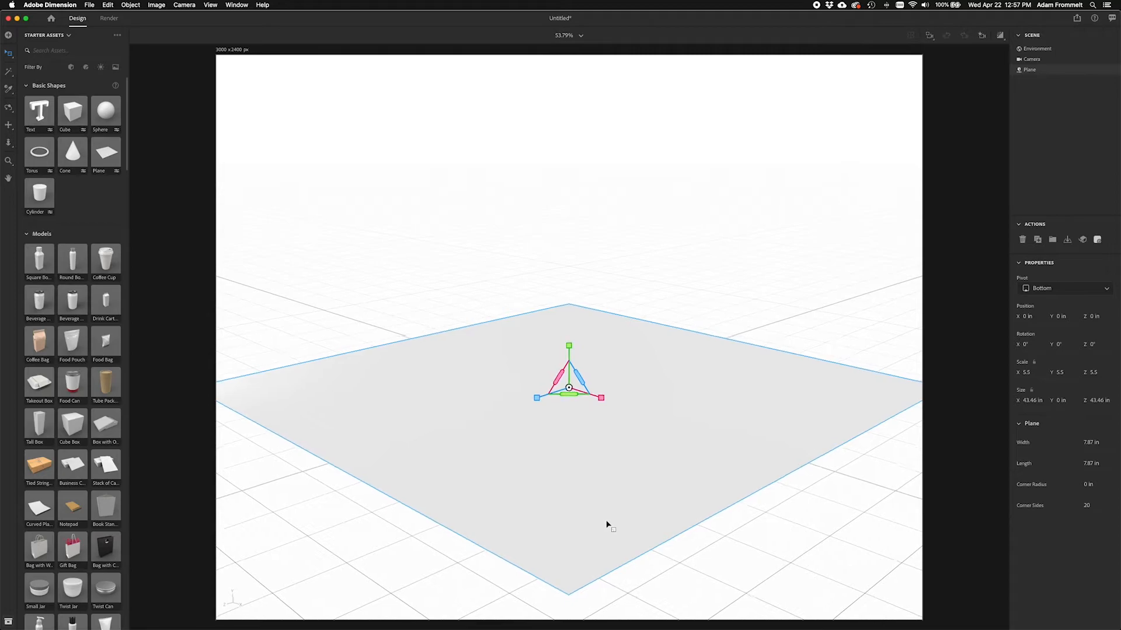
scroll(607, 526, "up", 5)
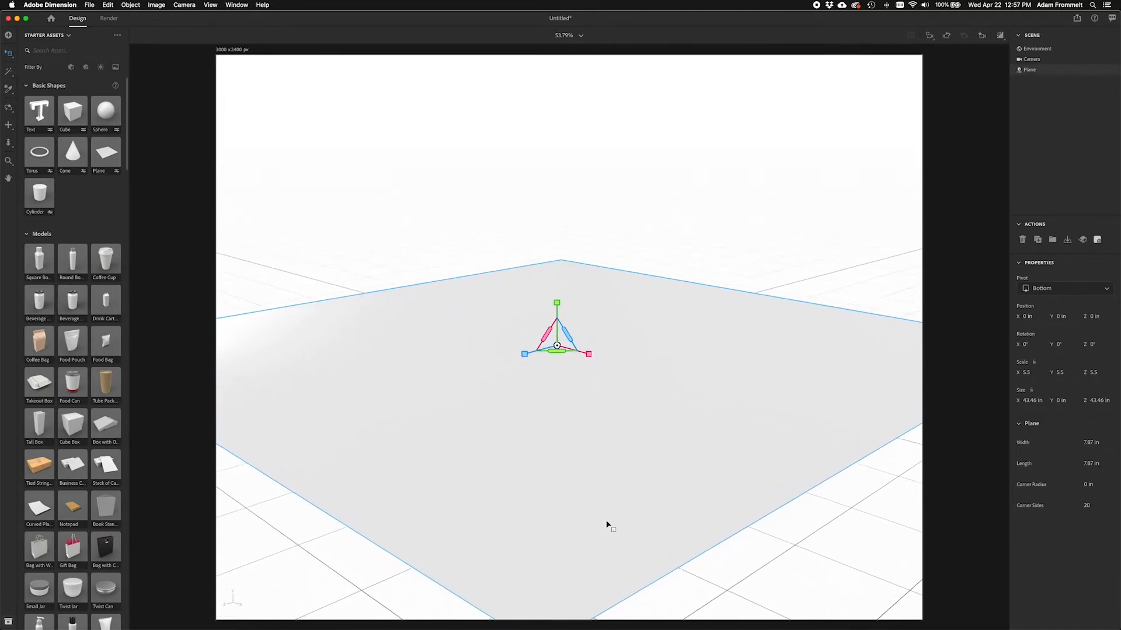
Enlarge the plane uniformly to a scale of about 15.7 and move it to the ground
key("1")
left_click_drag(541, 370, 533, 345)
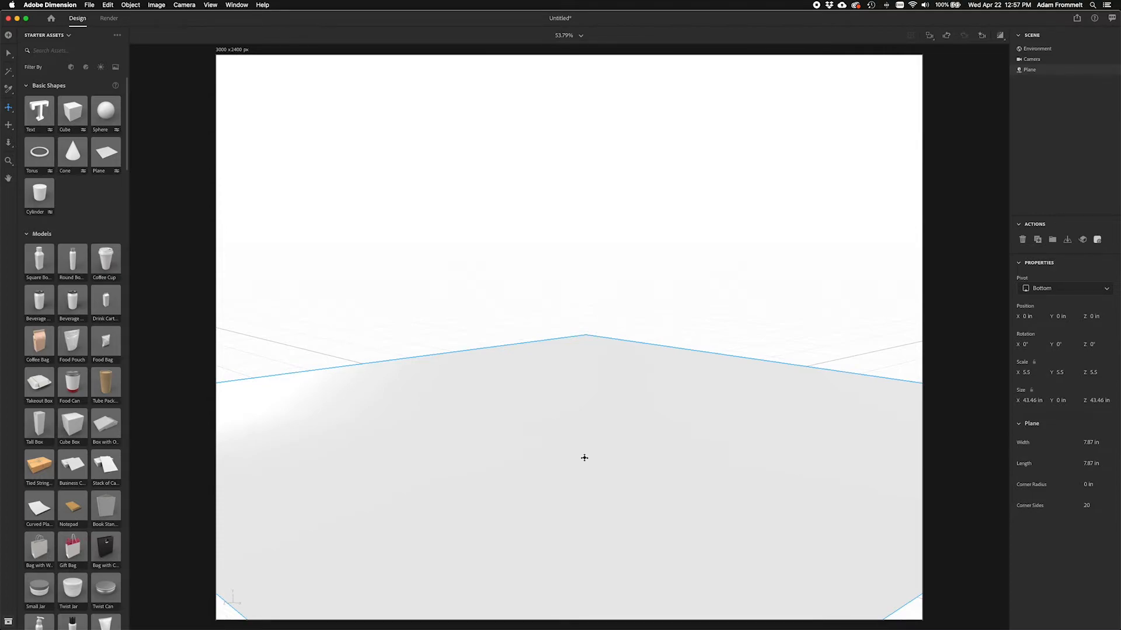
key("v")
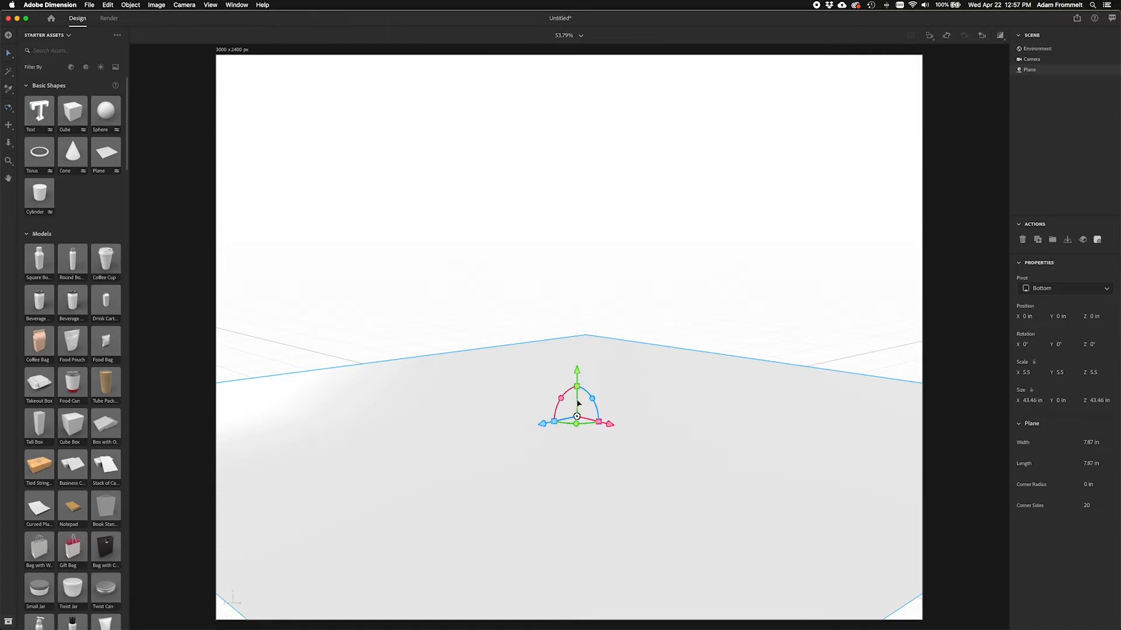
key("s")
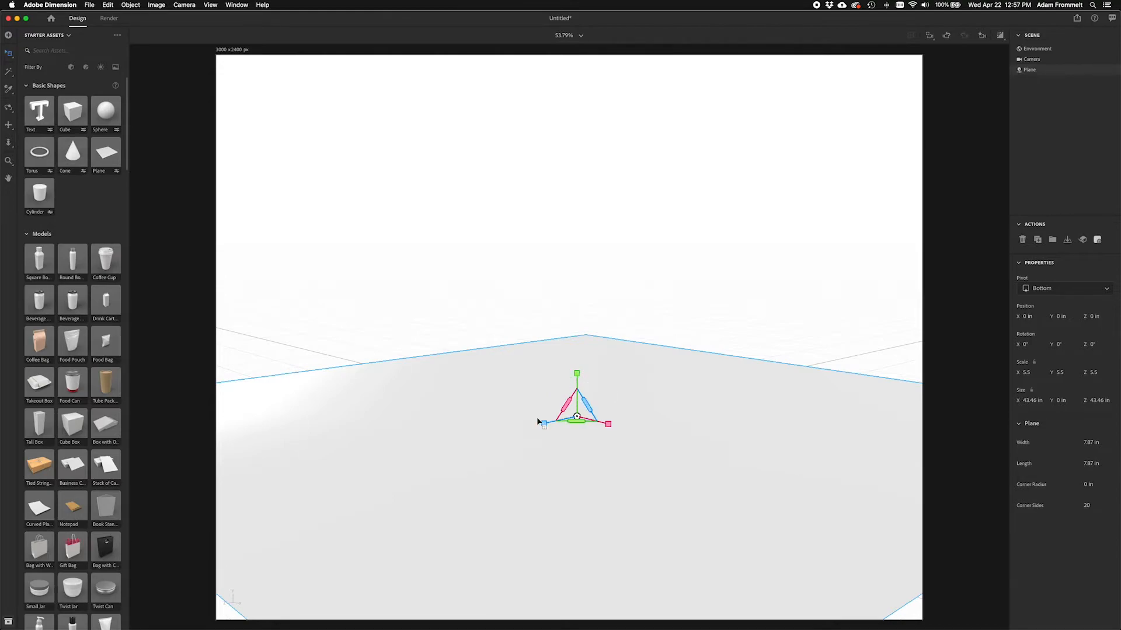
left_click_drag(543, 423, 470, 446)
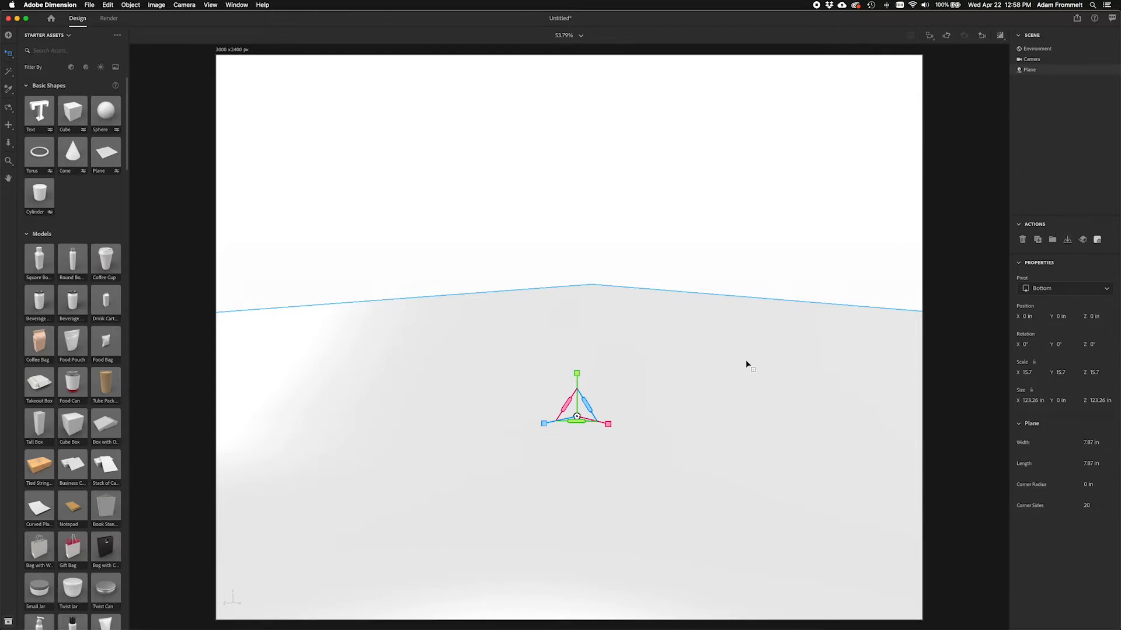
key("v")
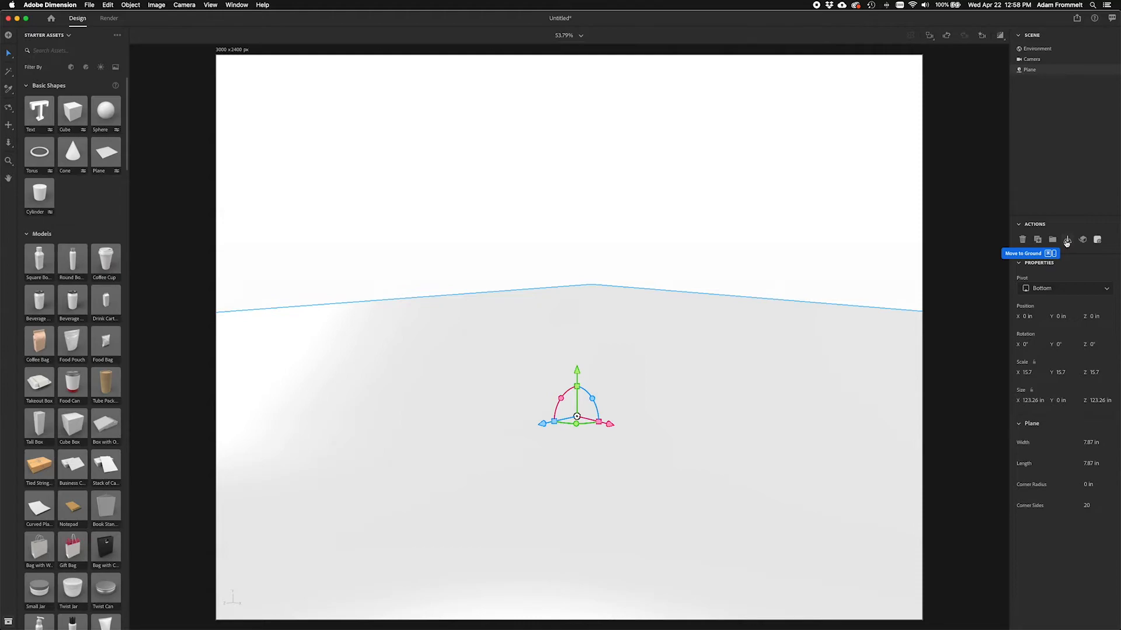
left_click(1067, 243)
Zoom out and orbit the camera until the whole floor plane fits within the canvas
scroll(671, 321, "down", 5)
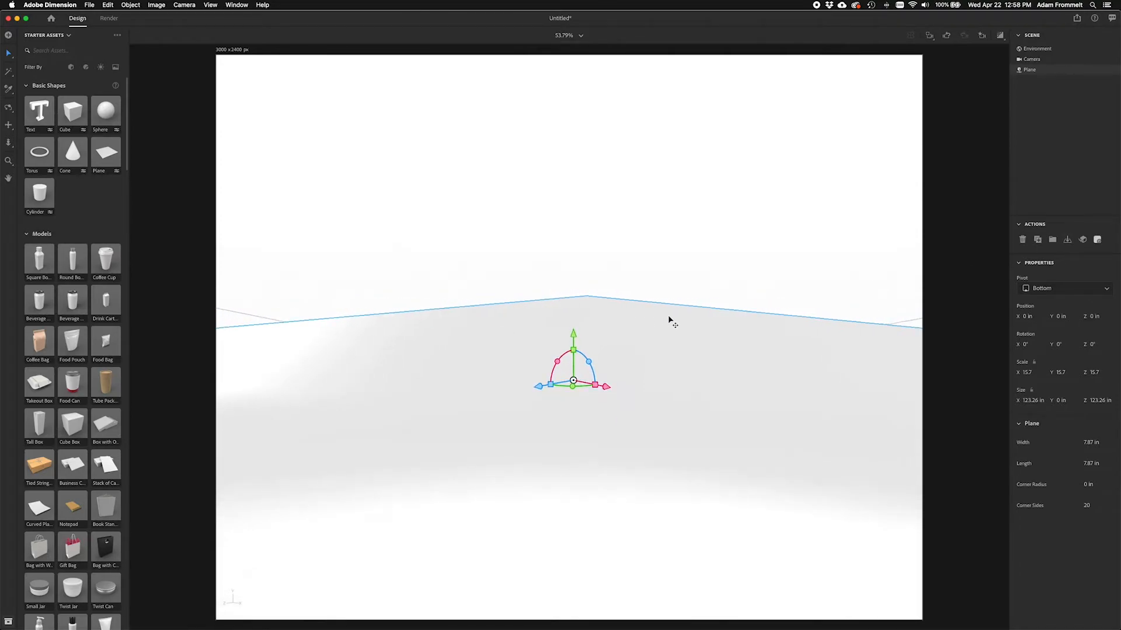
scroll(671, 321, "down", 5)
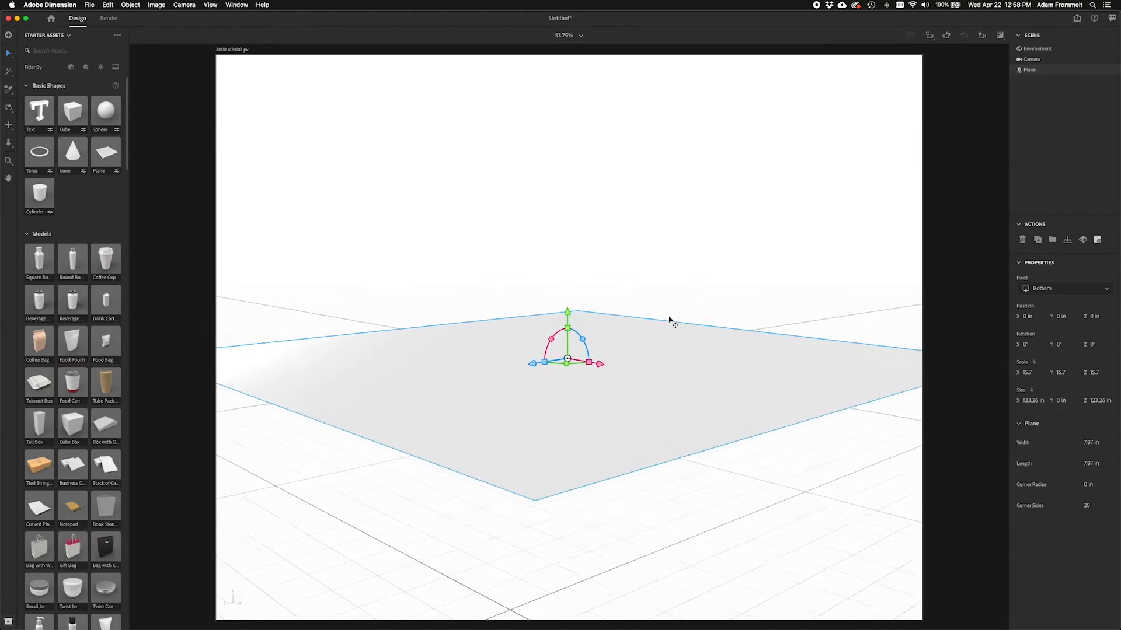
scroll(671, 321, "up", 10)
scroll(671, 321, "up", 2)
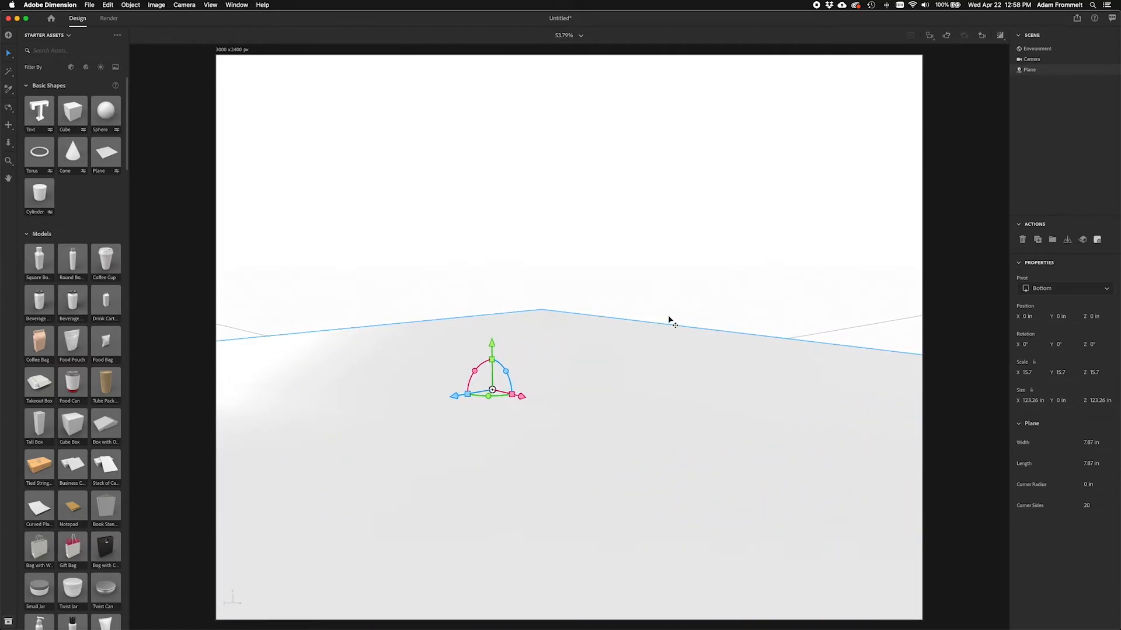
scroll(672, 321, "down", 4)
scroll(671, 321, "down", 3)
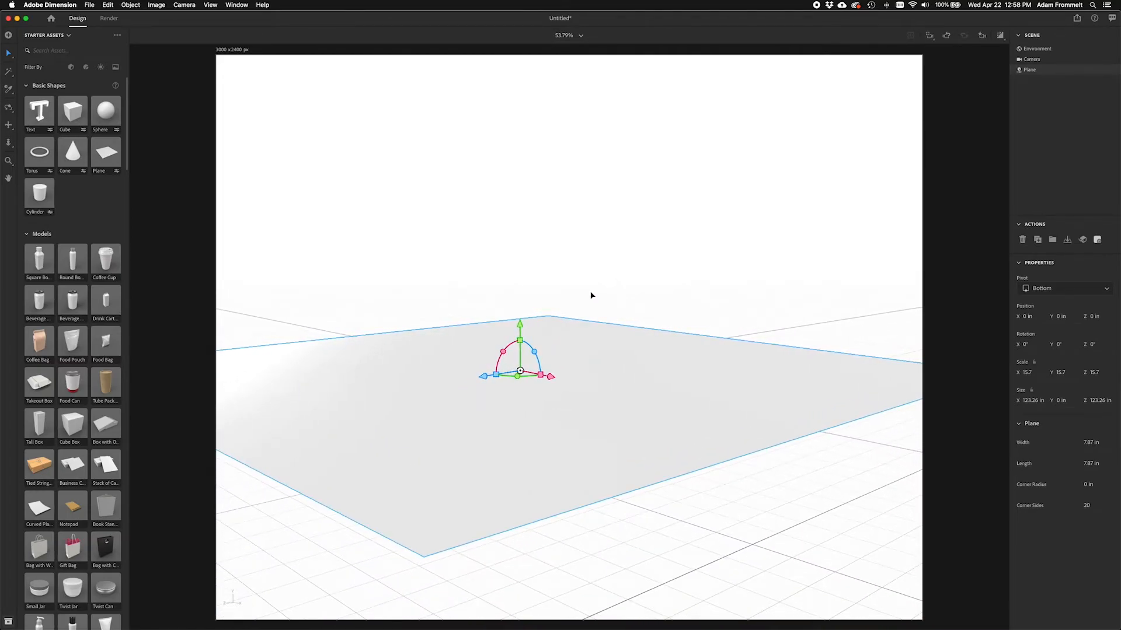
key("1")
mouse_move(515, 300)
left_mouse_down()
mouse_move(480, 300)
mouse_move(501, 300)
left_mouse_up()
scroll(501, 299, "down", 5)
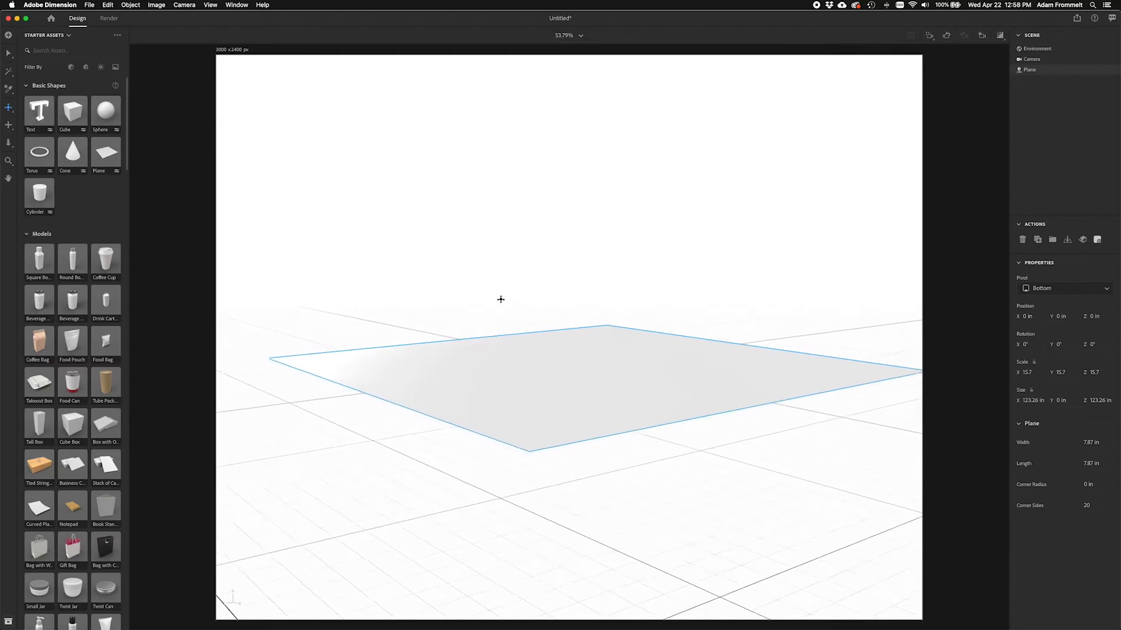
key("v")
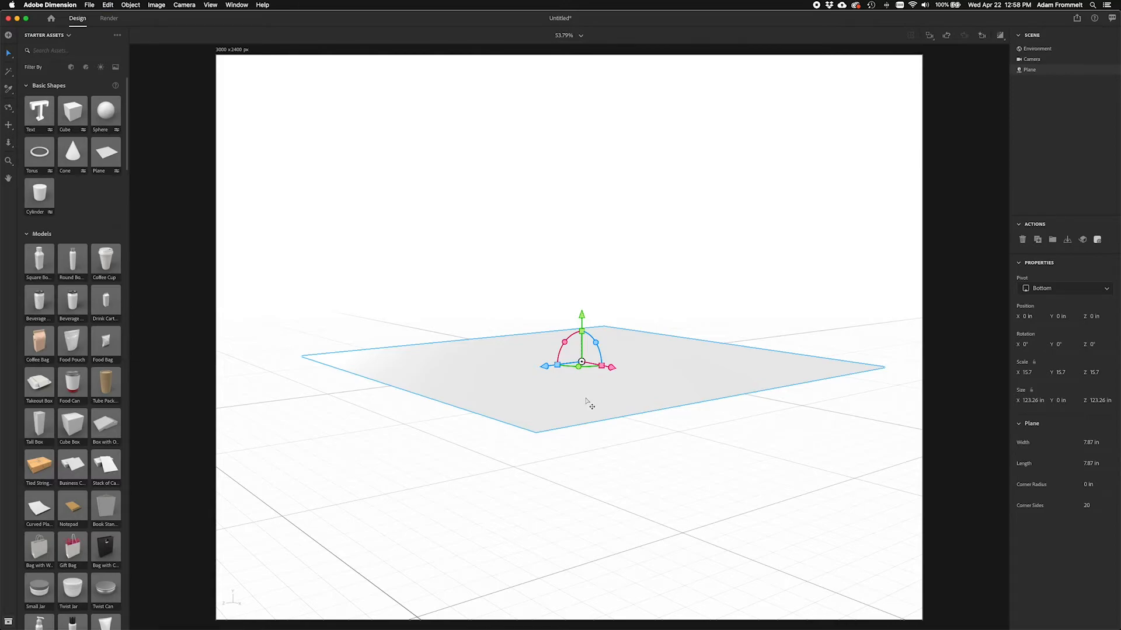
Duplicate the floor plane and rotate the copy upright to X 90° and Z -45°
key("super+d")
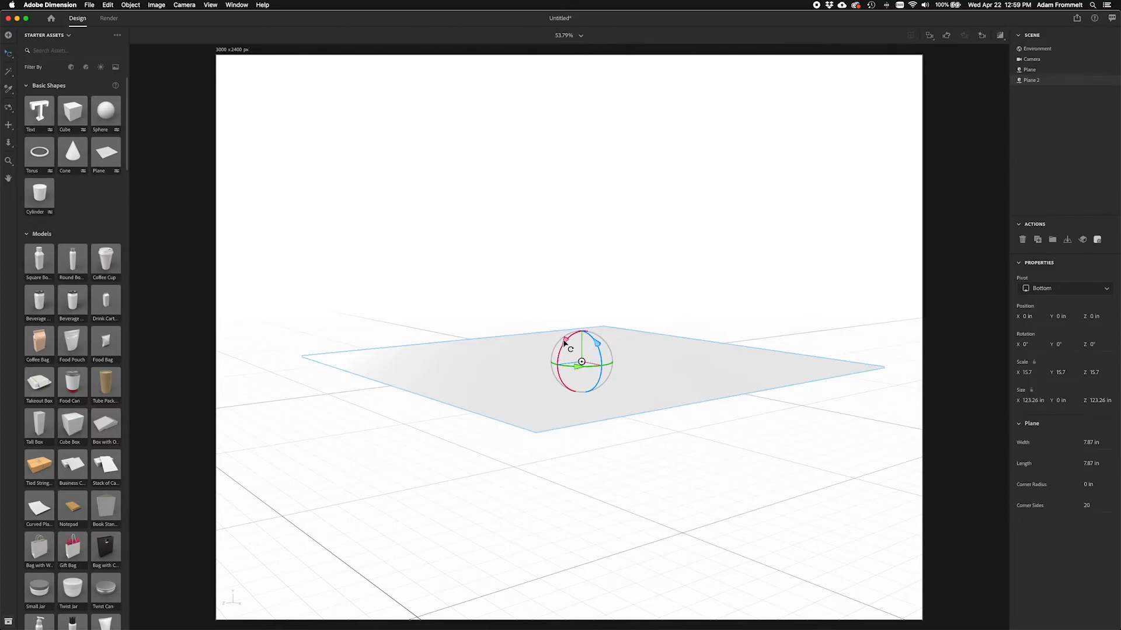
left_click_drag(565, 341, 535, 410)
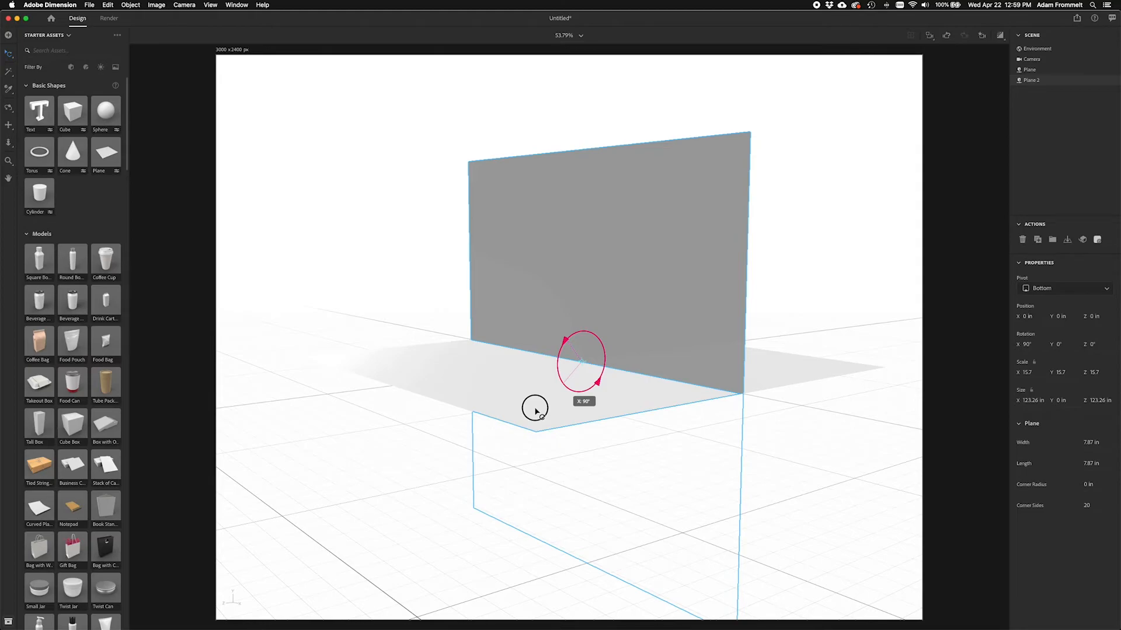
left_click_drag(535, 411, 536, 410)
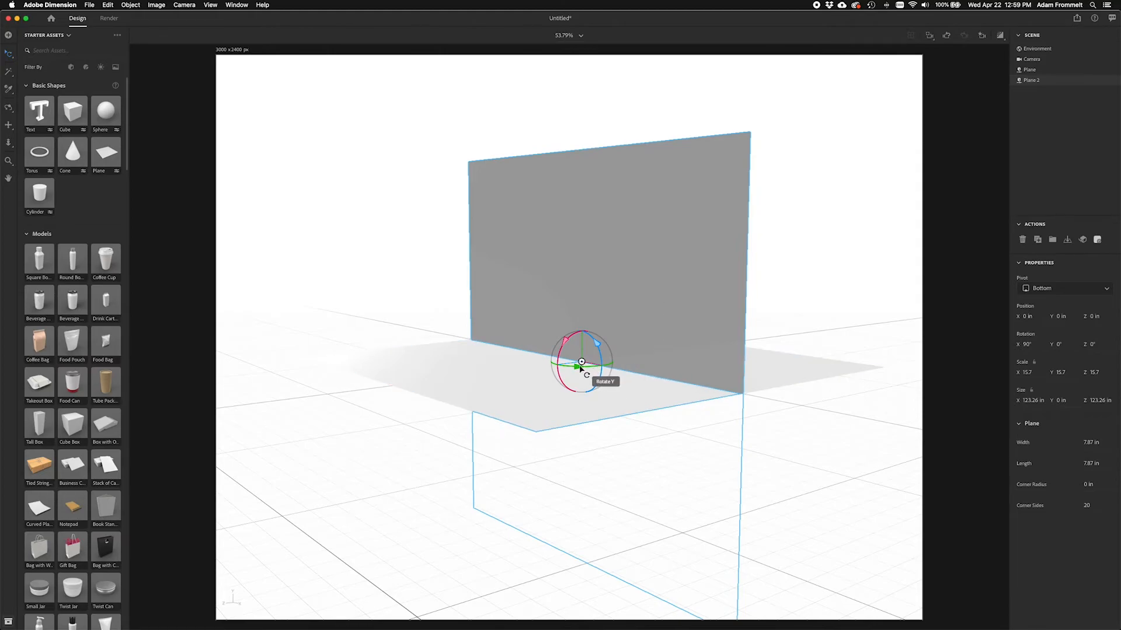
left_click_drag(579, 370, 601, 368)
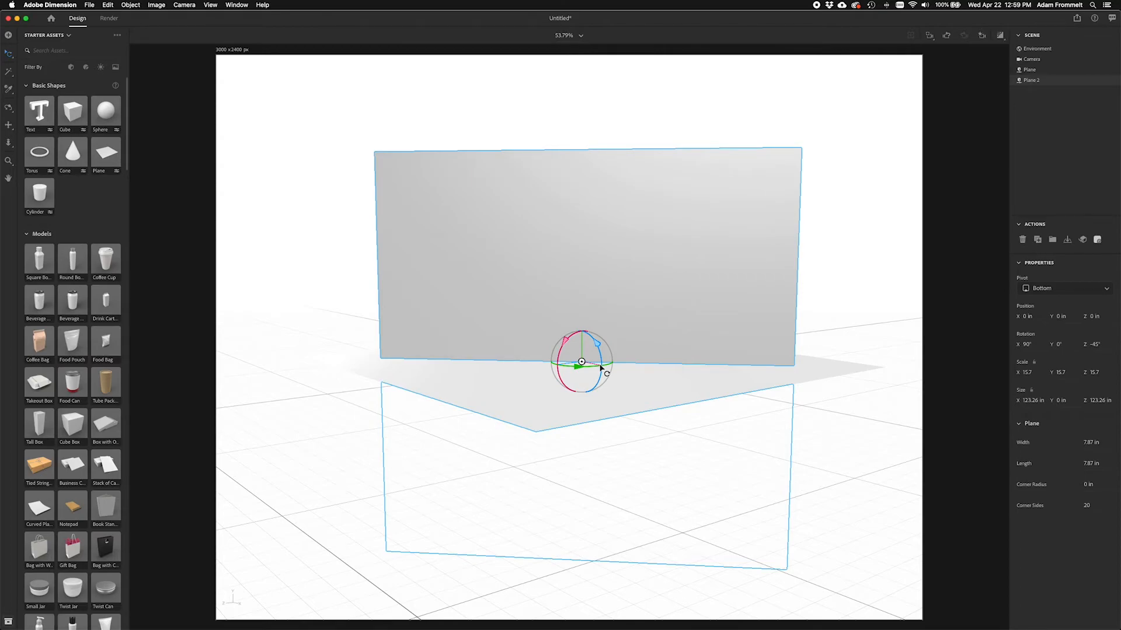
Move the upright plane back along its depth axis to about X -17.6 in, Z -17.3 in
left_click(838, 469)
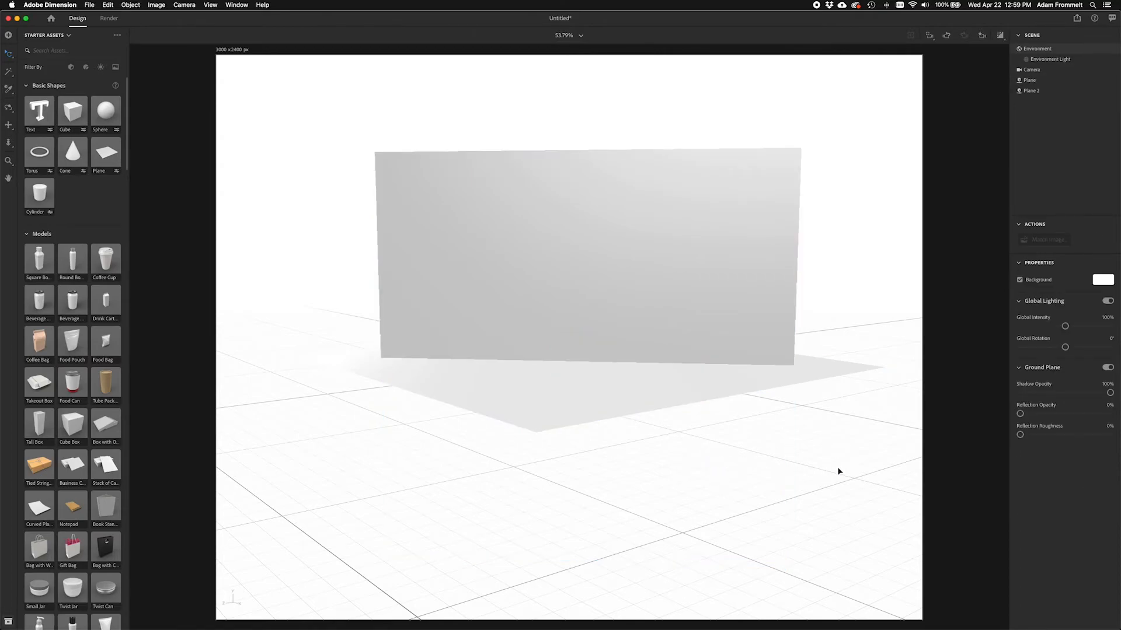
left_click_drag(838, 469, 601, 480)
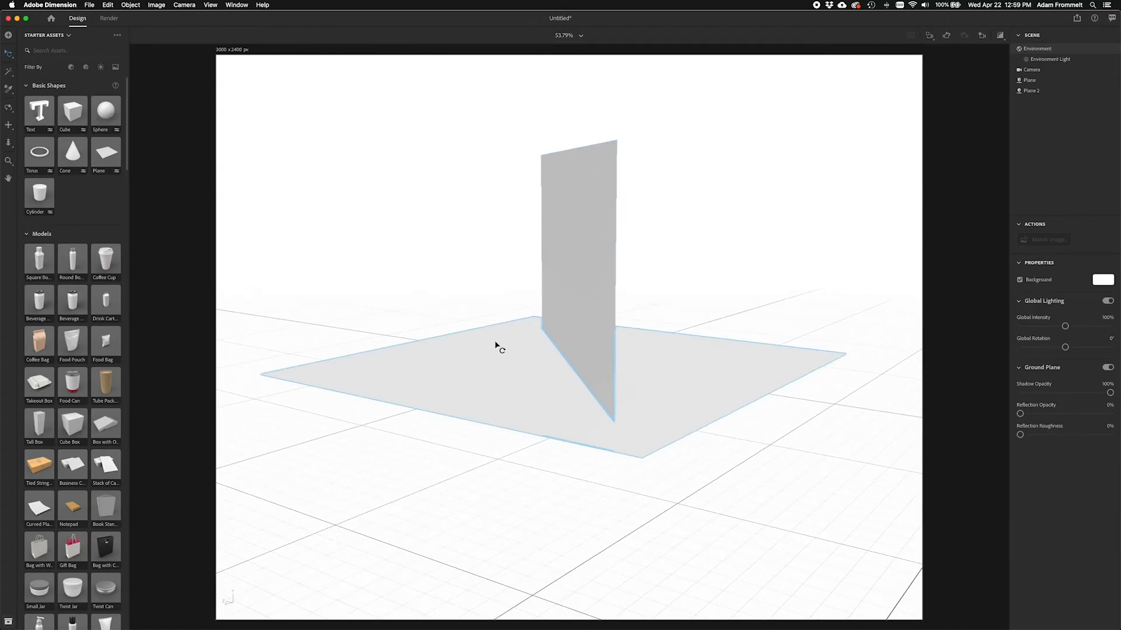
mouse_move(536, 493)
left_mouse_down()
mouse_move(493, 484)
mouse_move(520, 490)
left_mouse_up()
key("v")
left_click(586, 273)
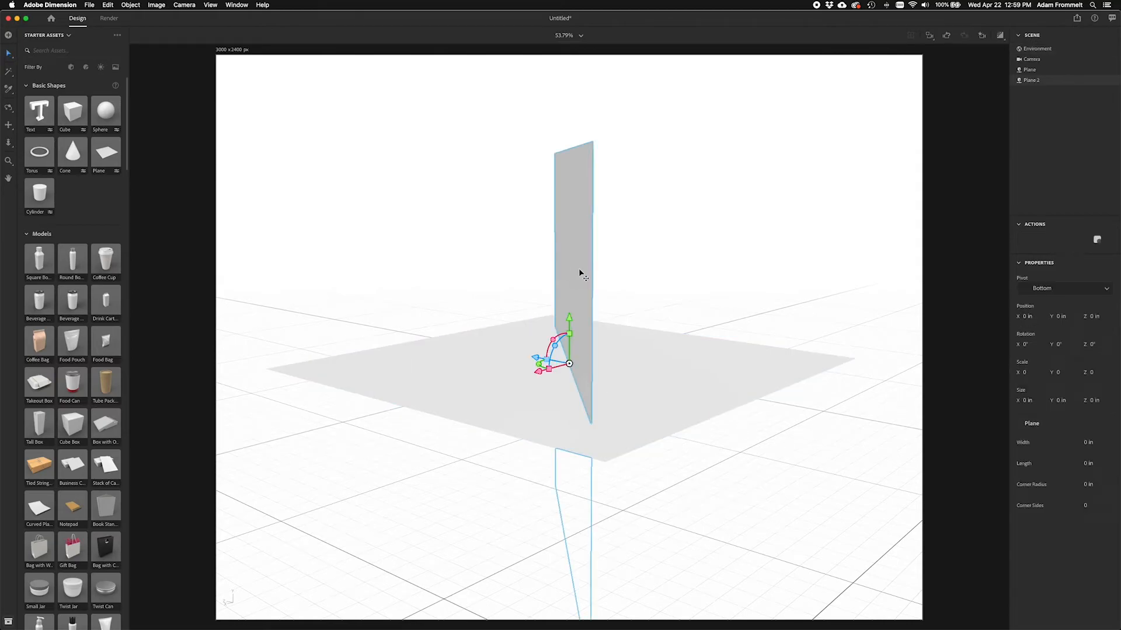
left_click_drag(535, 358, 670, 349)
left_click_drag(677, 349, 674, 345)
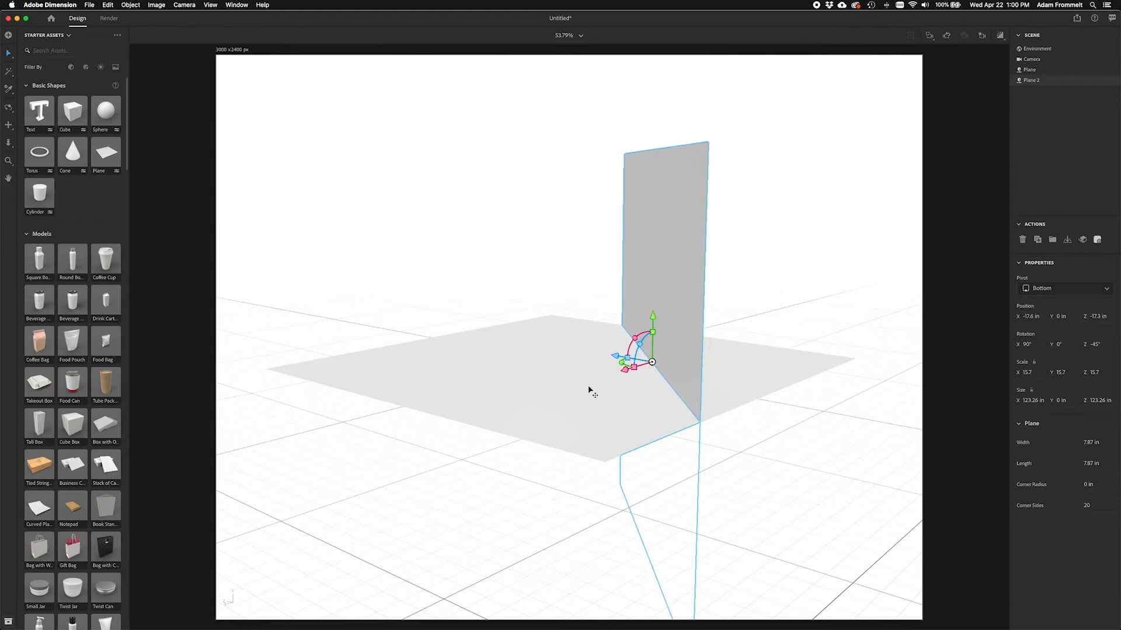
Try leaning the upright plane by rotating it to 75° about X
left_click(471, 477)
right_click_drag(472, 478, 485, 457)
left_click(703, 286)
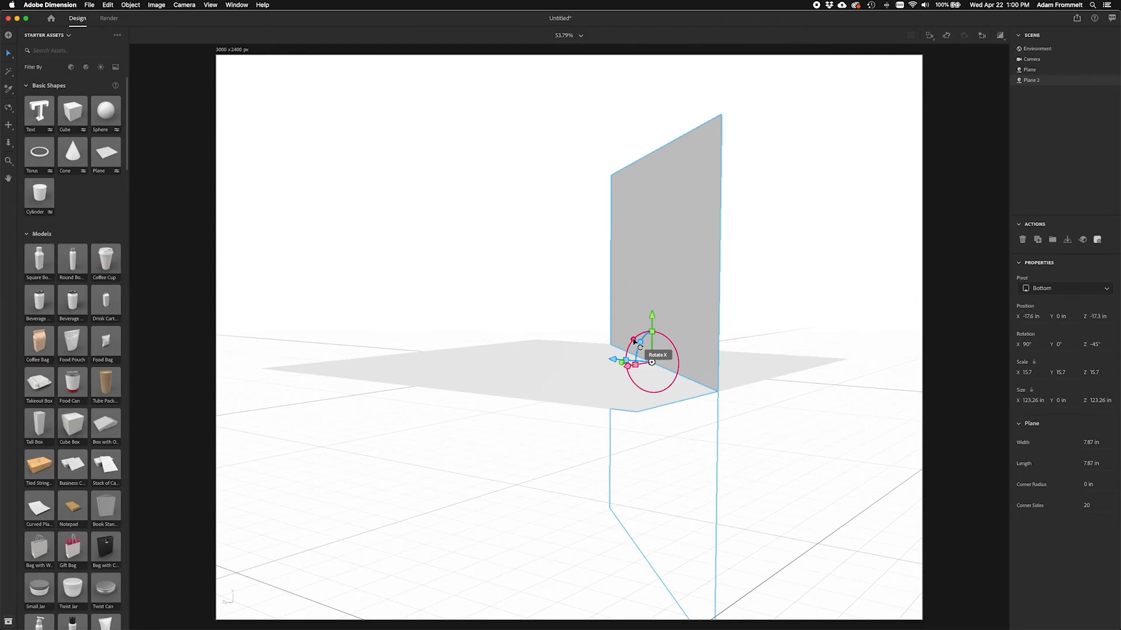
left_click_drag(634, 341, 641, 338)
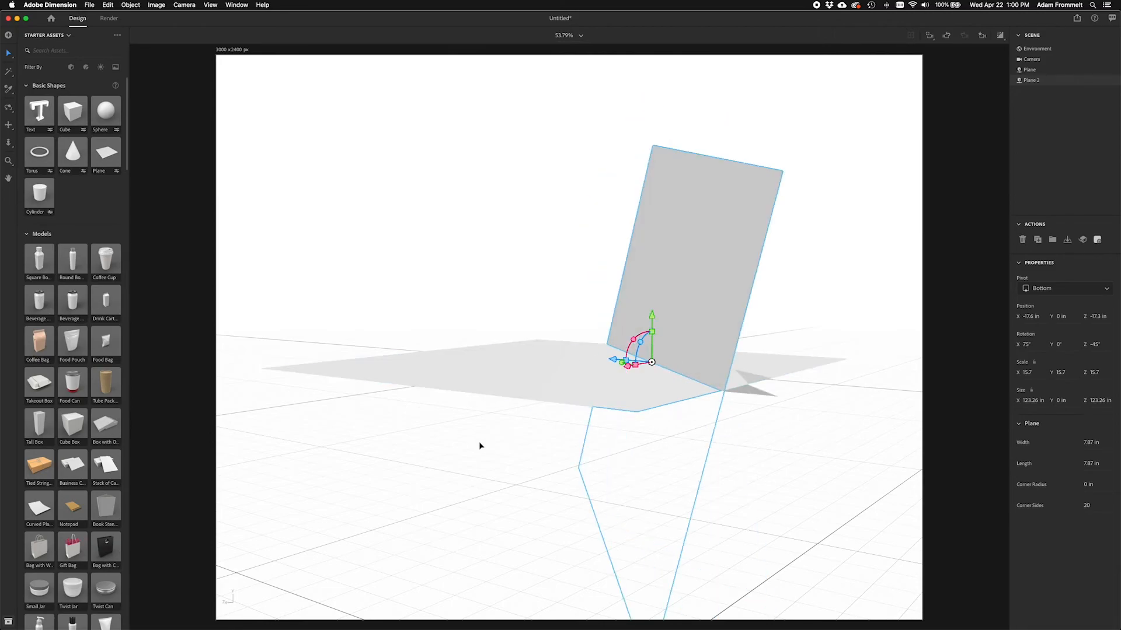
Rotate the upright plane to about 89° about X
right_click_drag(480, 446, 723, 447)
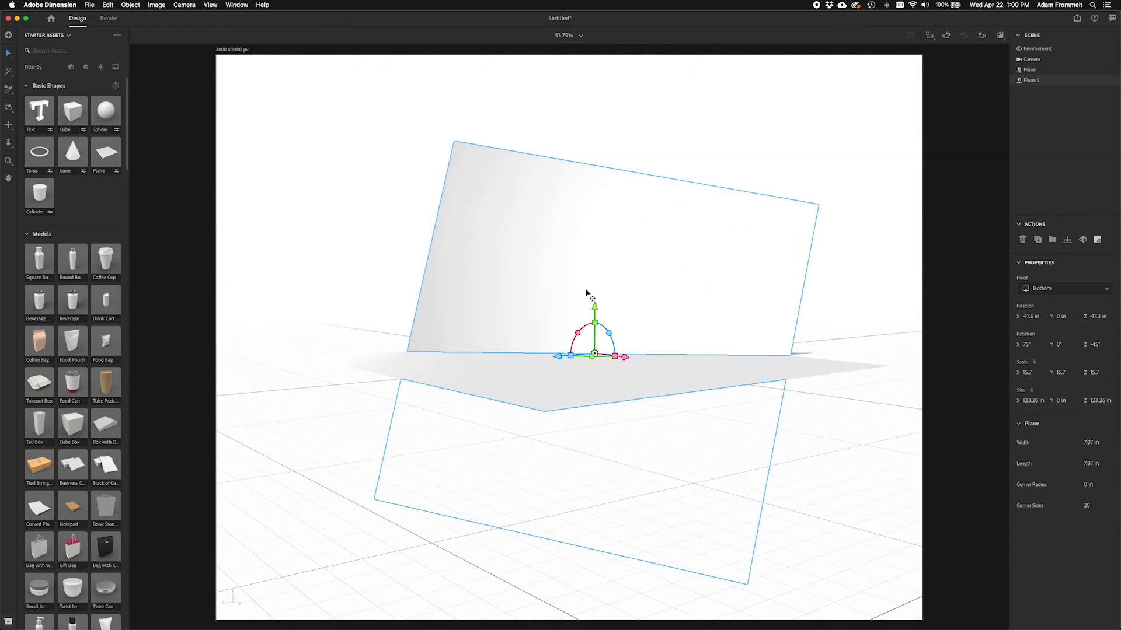
key("r")
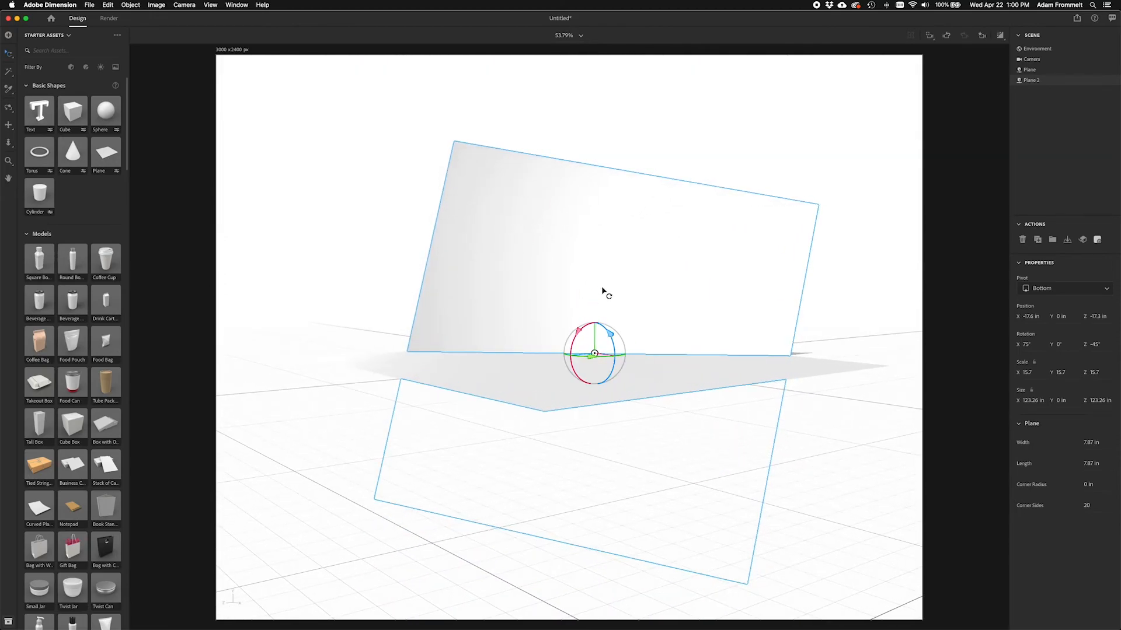
left_click_drag(577, 331, 574, 339)
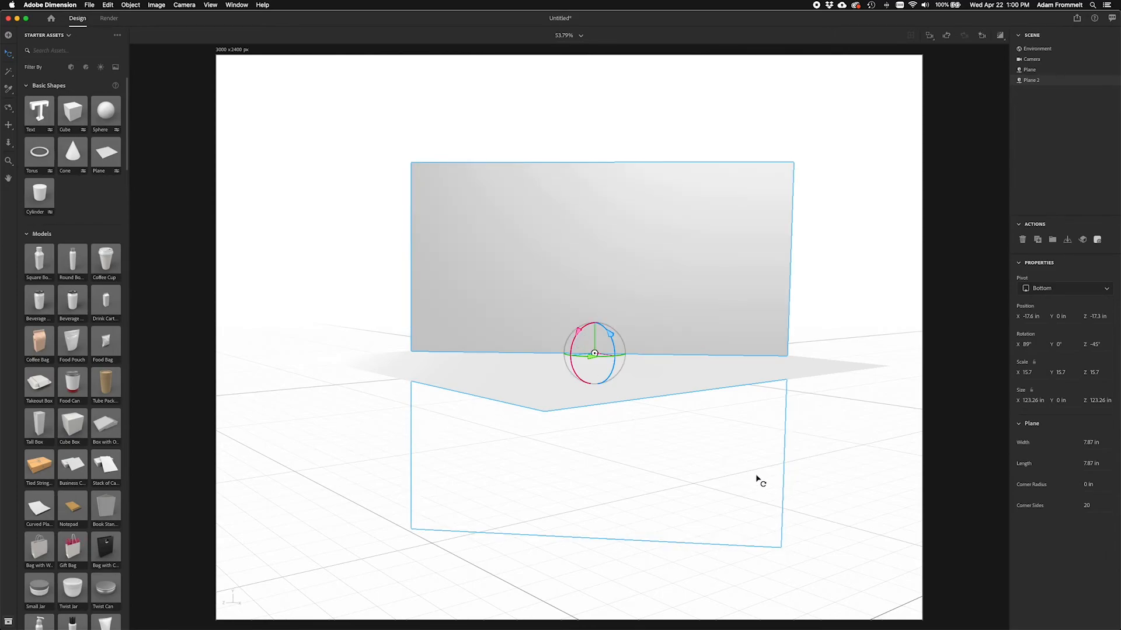
Tilt the upright plane slightly about its Z axis, working from a side view, and check it from the front
left_click_drag(837, 470, 573, 450)
left_click(570, 454)
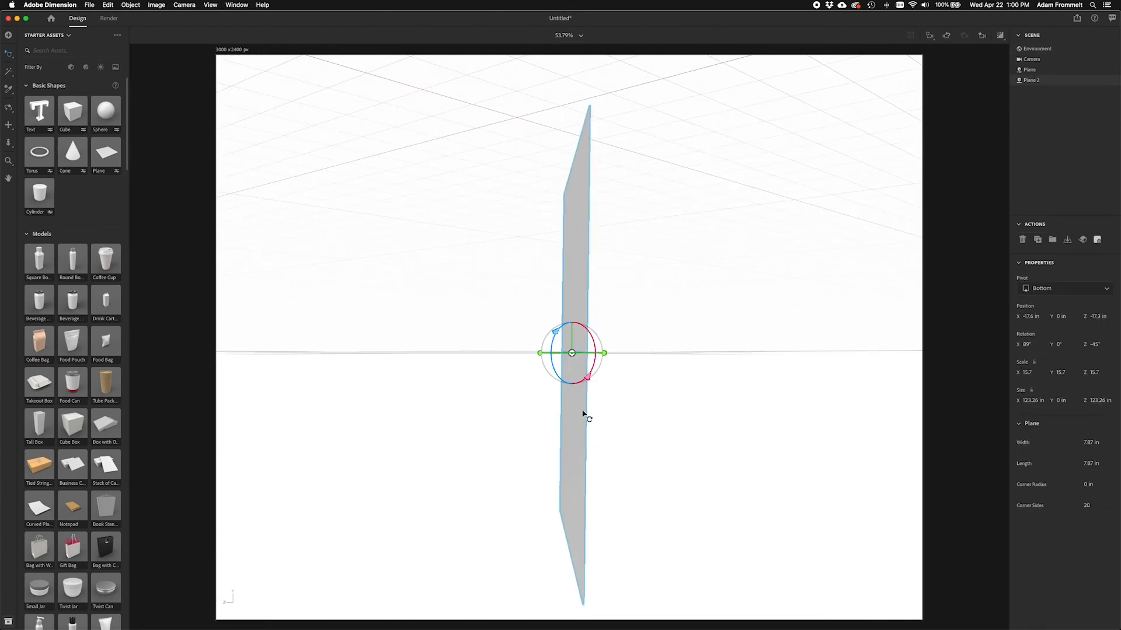
left_click_drag(555, 331, 560, 332)
left_click(506, 401)
left_click_drag(506, 401, 782, 423)
left_click(681, 329)
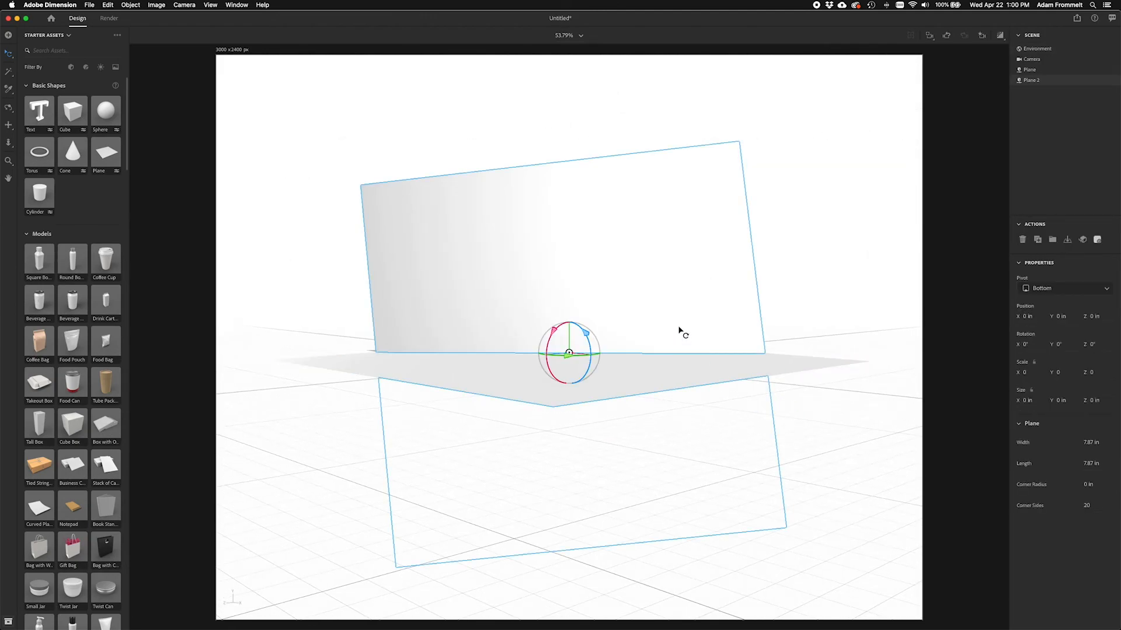
Straighten the upright plane by rotating it to X 89°, Y 1°, Z -45°, and deselect it
left_click_drag(583, 333, 586, 338)
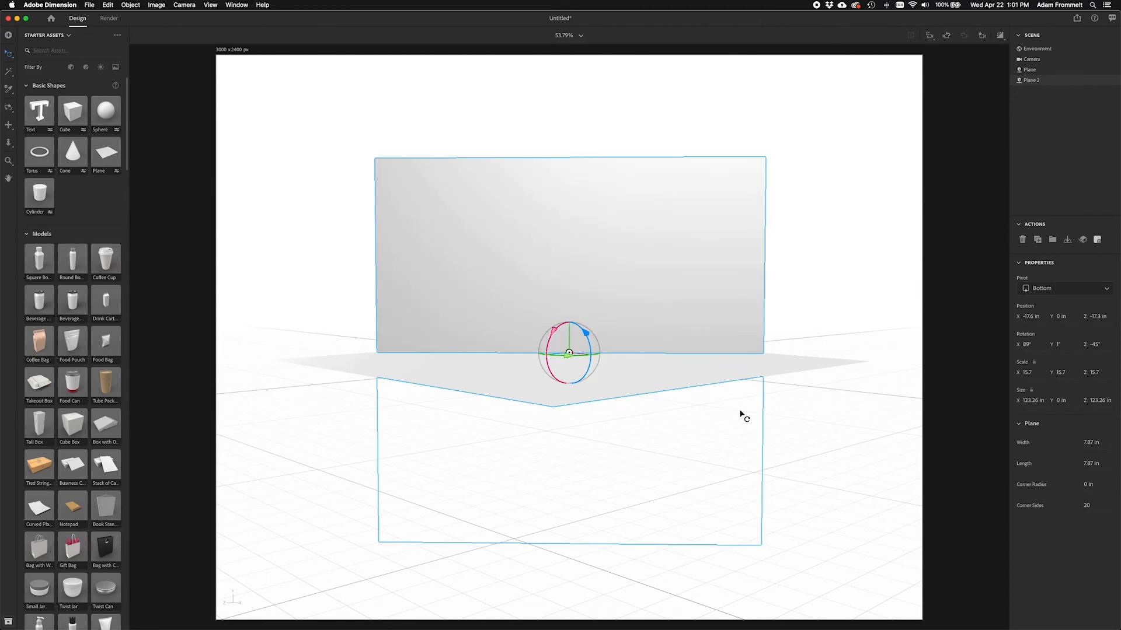
left_click(793, 446)
Frame the camera so the floor and back planes fill the whole canvas, and save the view as a camera bookmark named "home"
mouse_move(792, 448)
left_mouse_down()
mouse_move(530, 474)
mouse_move(788, 430)
mouse_move(783, 472)
mouse_move(801, 467)
left_mouse_up()
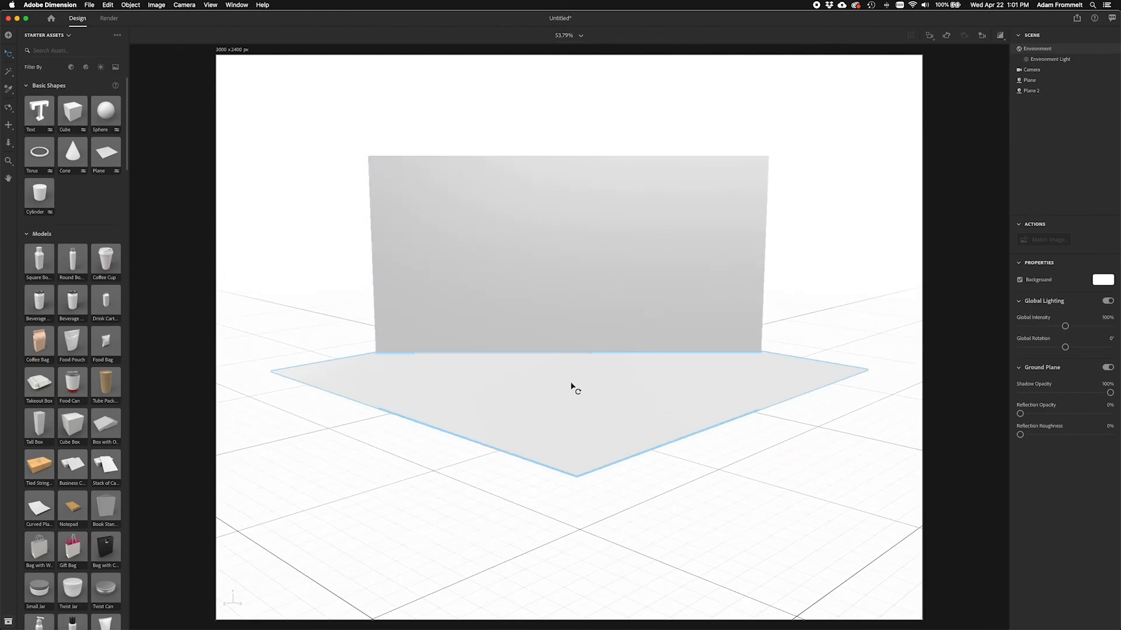
scroll(570, 388, "up", 2)
scroll(571, 385, "up", 5)
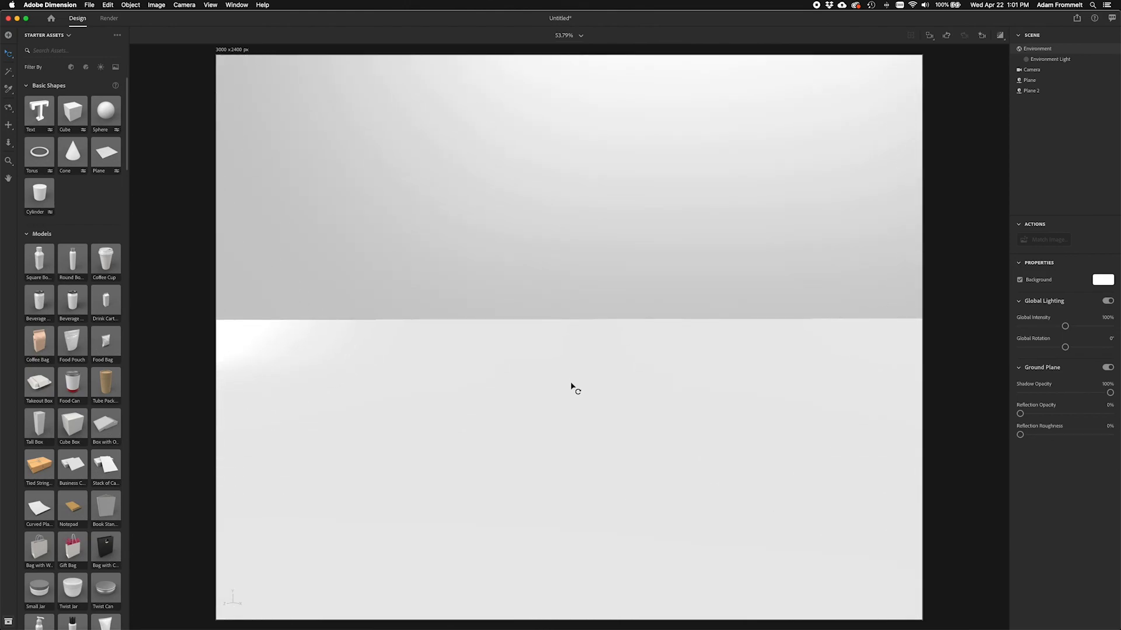
left_click(983, 36)
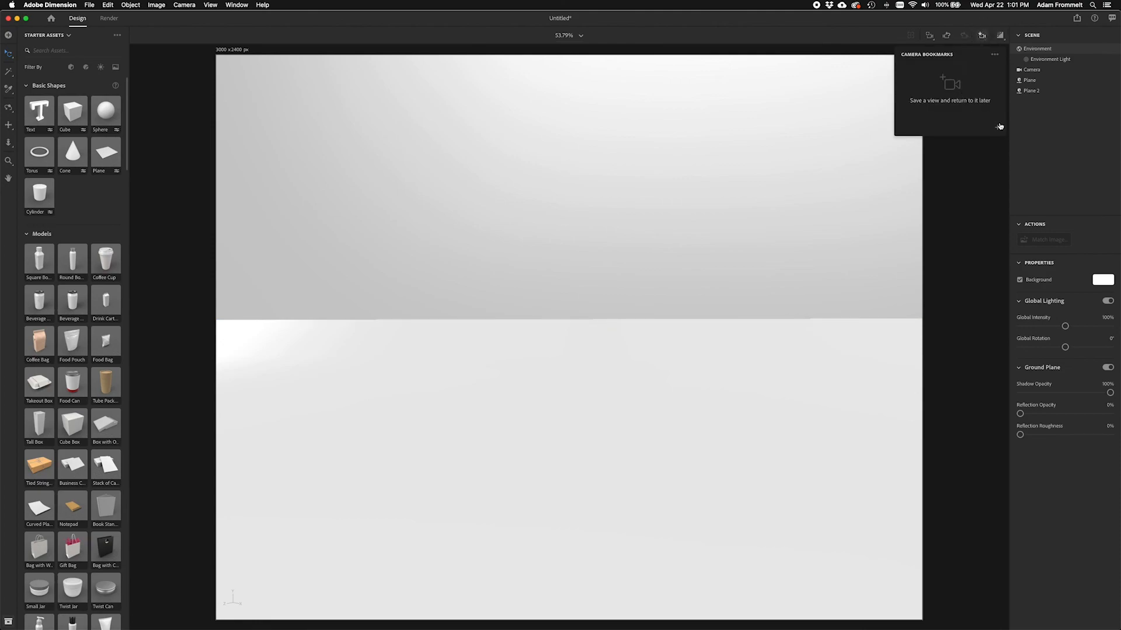
left_click(997, 128)
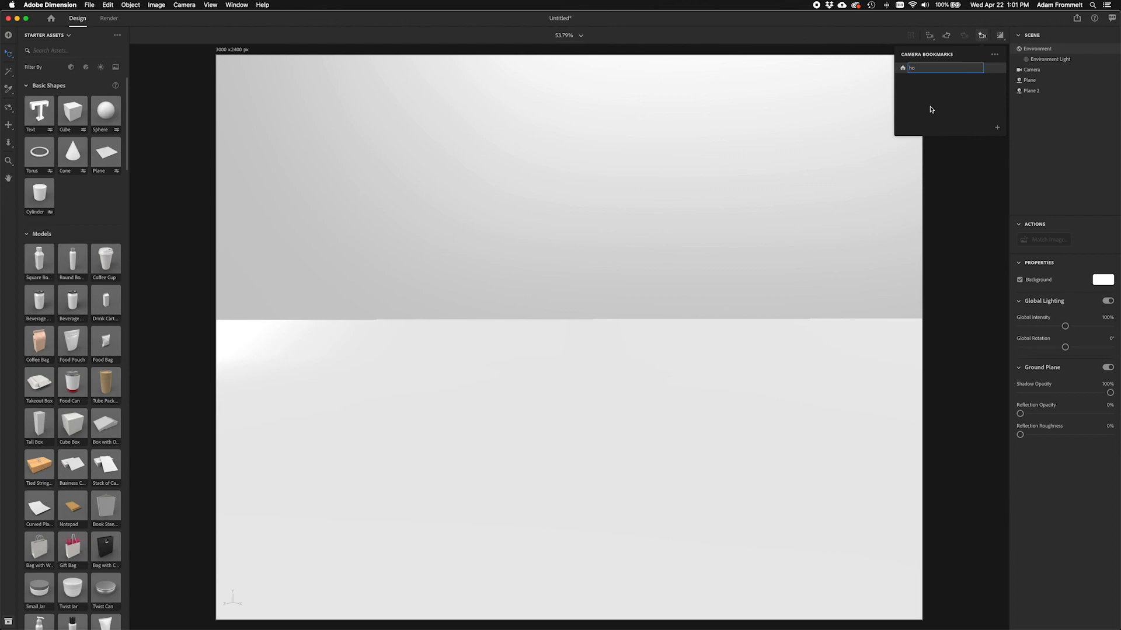
key("Return")
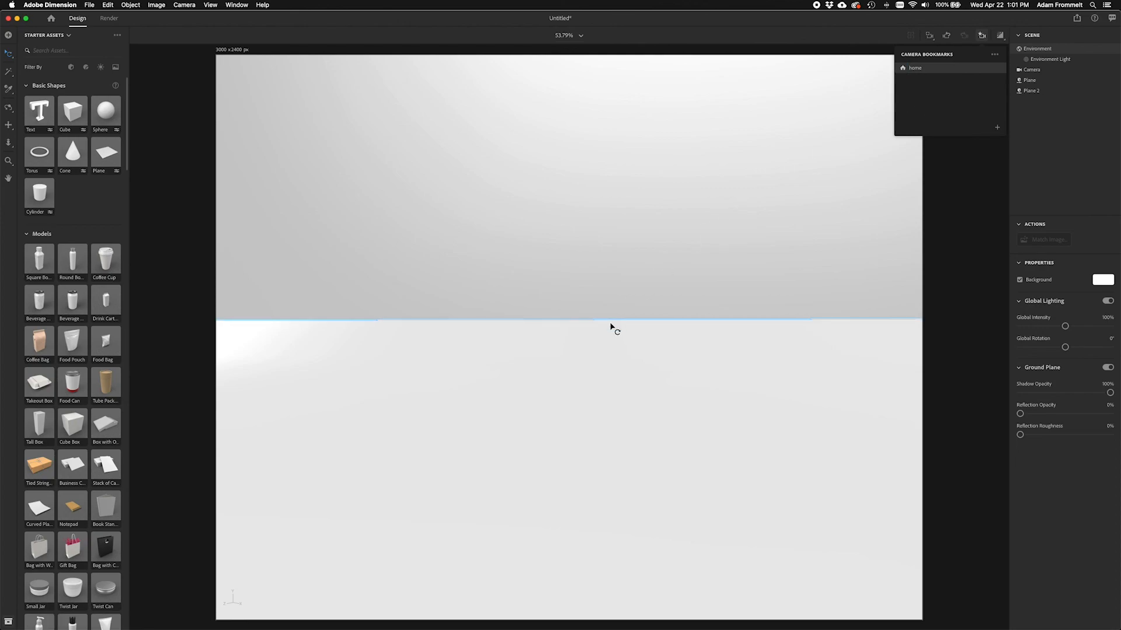